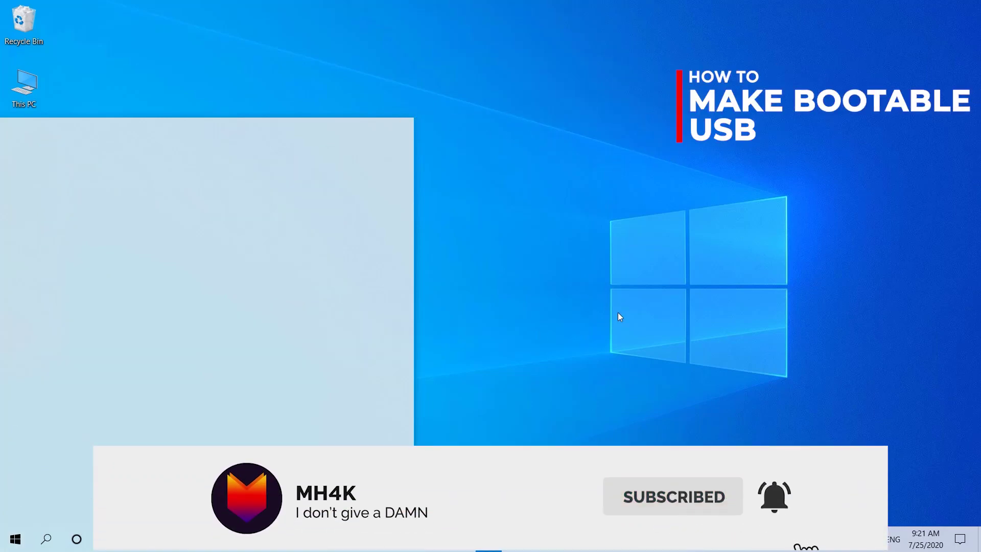
text(ultr)
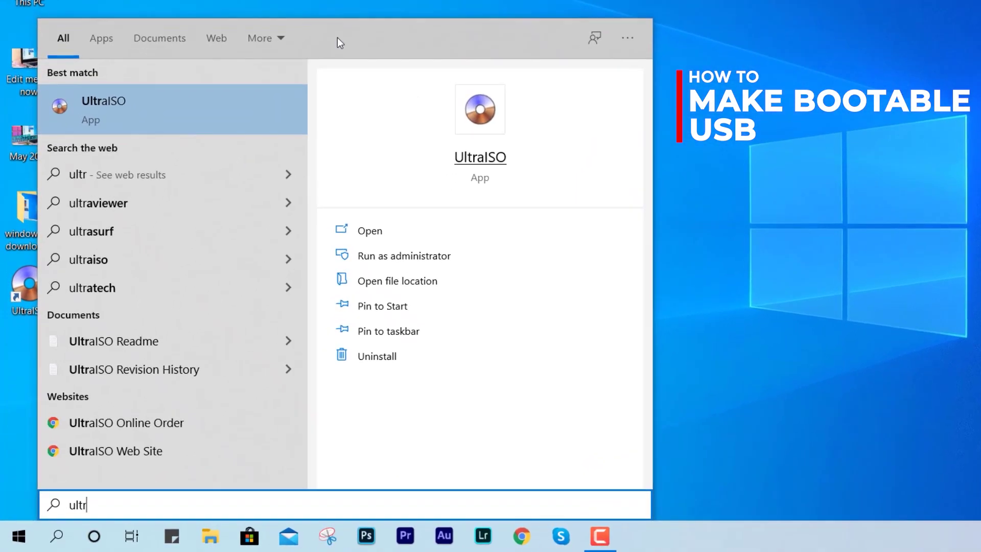
- Search the Start menu for 'ultr' and run UltraISO as administrator
click(391, 261)
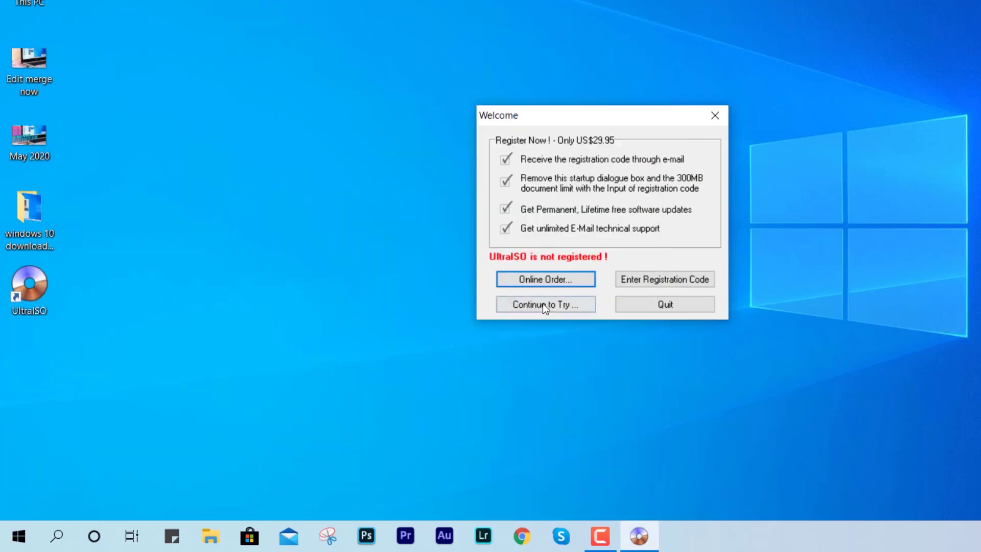
- Continue the UltraISO trial and open the Win10_2004_English_x64 ISO from Downloads
click(543, 303)
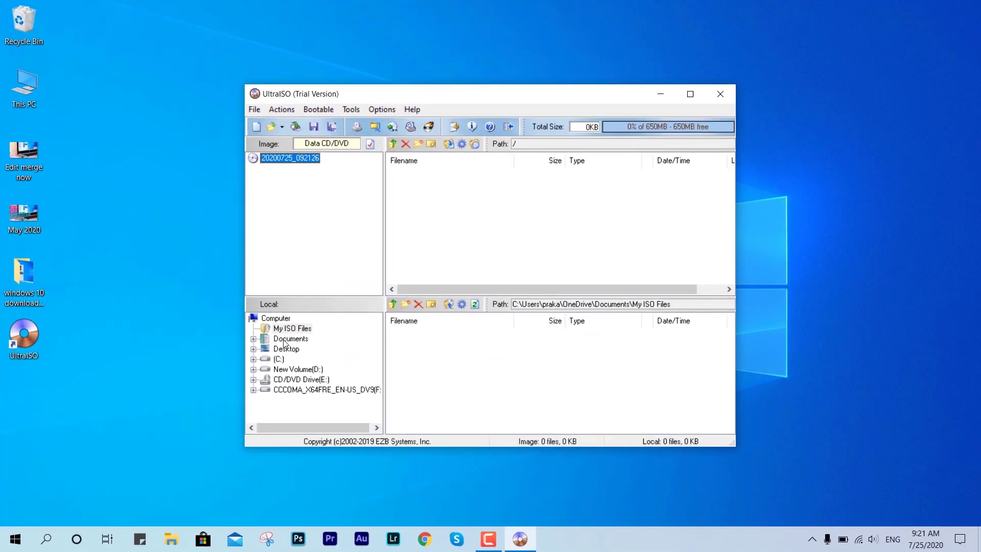
click(254, 110)
click(266, 139)
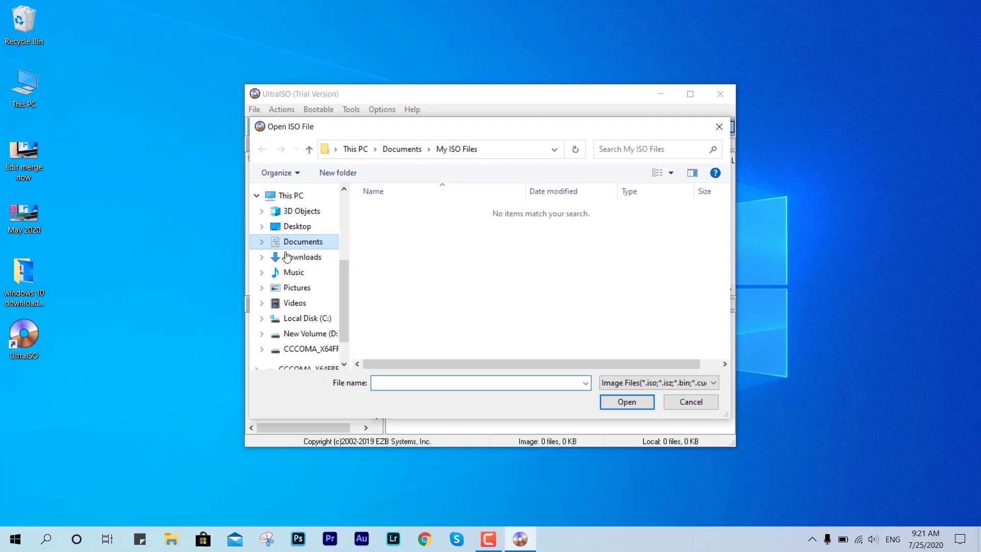
click(285, 256)
double_click(413, 225)
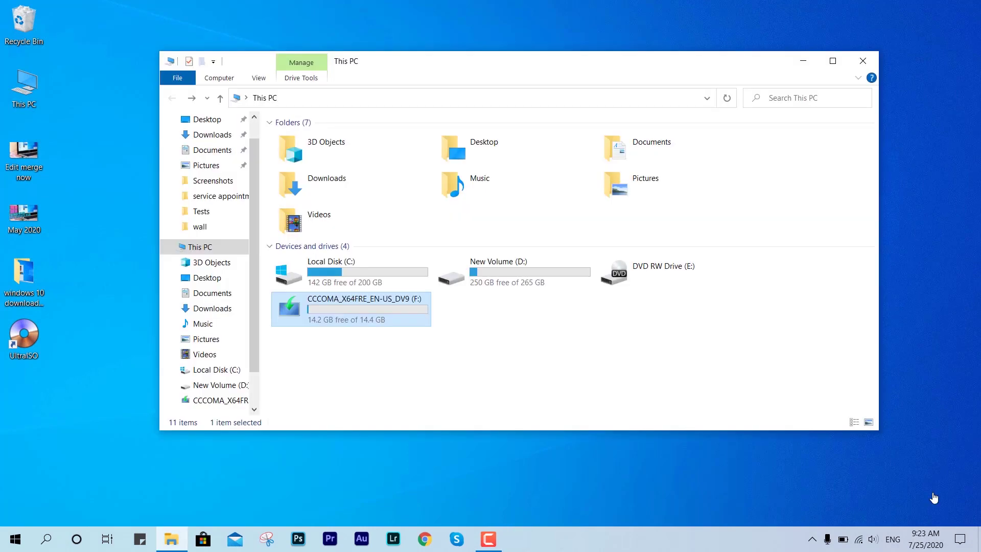
double_click(379, 329)
drag(352, 243, 356, 133)
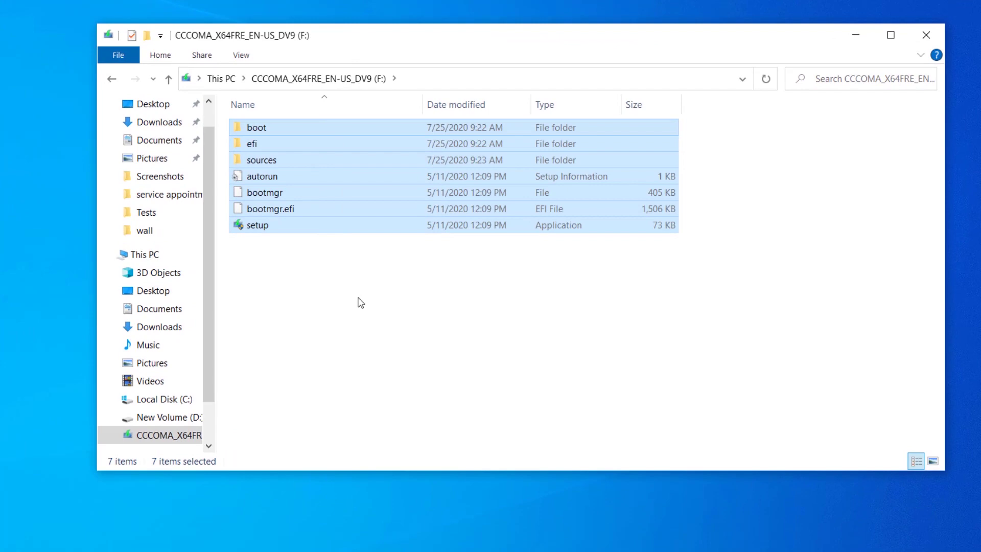
click(359, 303)
key(alt+Left)
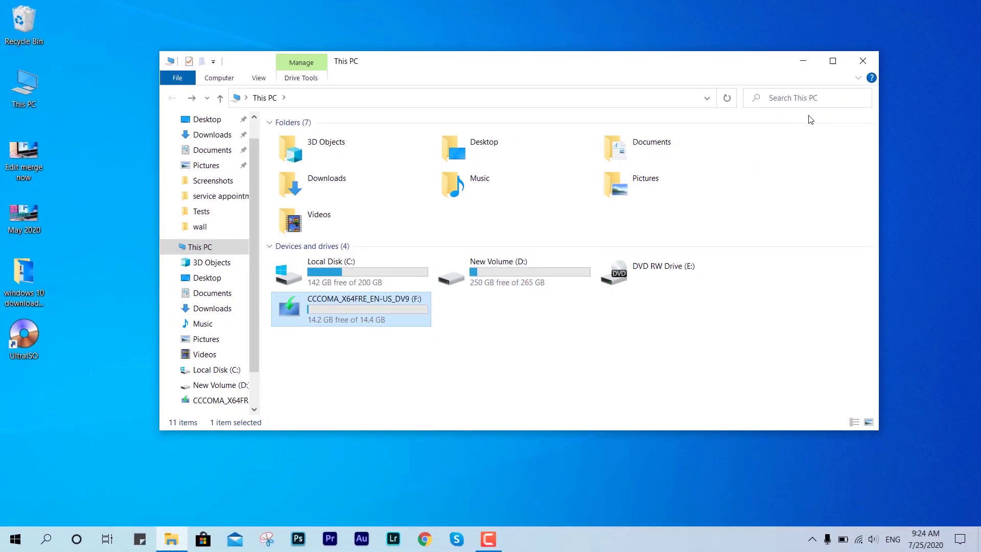
text(fu)
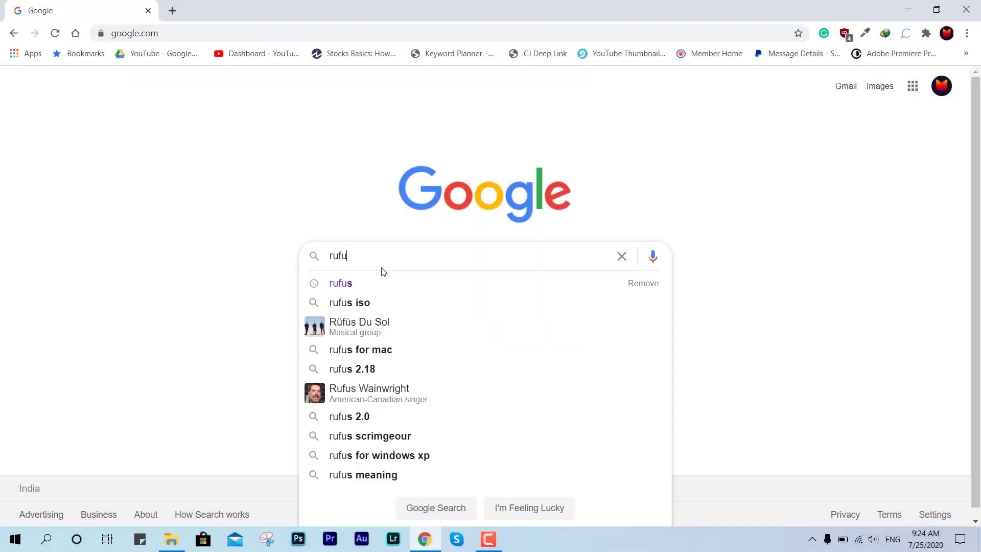
text(s)
- Search Google for 'rufus' and download Rufus 3.11 from rufus.ie
key(Return)
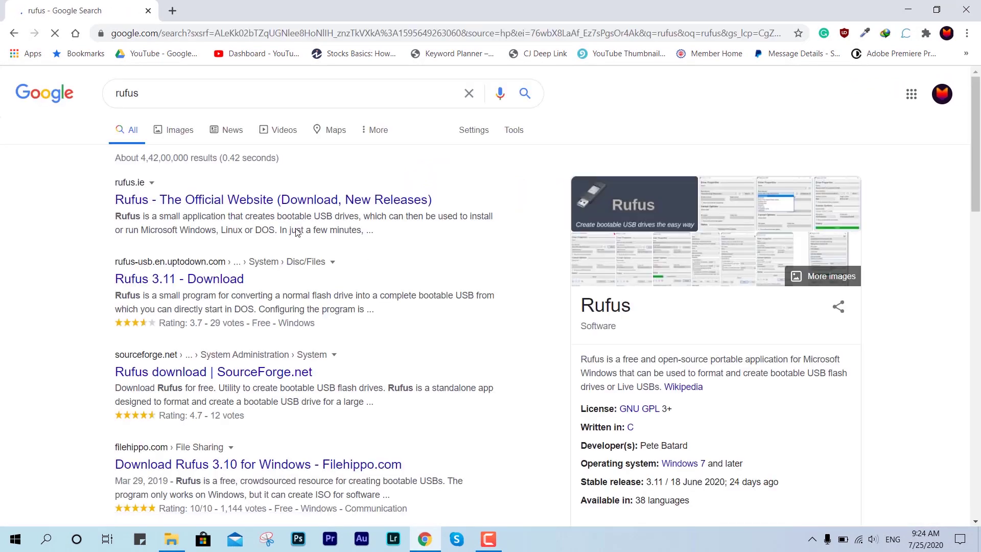
click(235, 208)
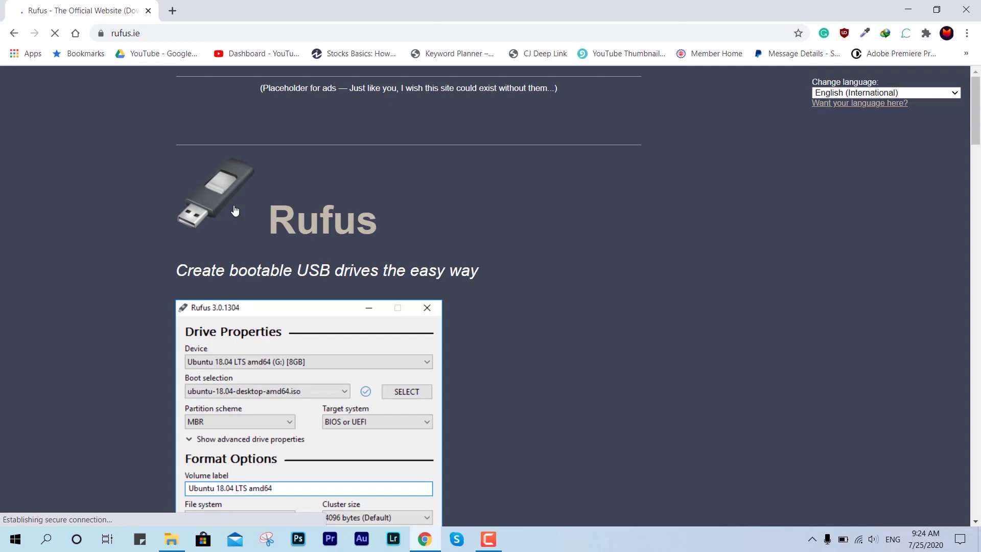
scroll(234, 203, down, 5)
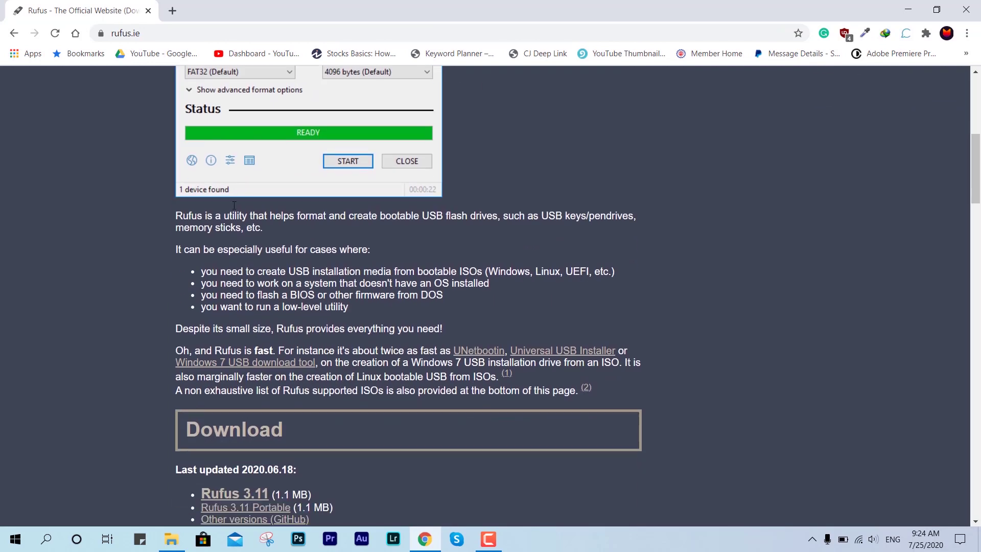
scroll(232, 204, down, 3)
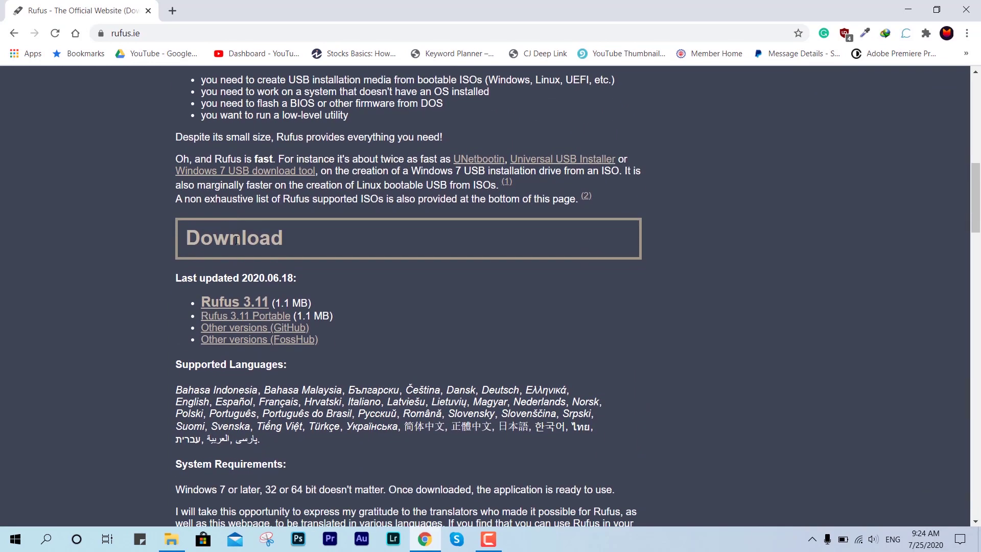
click(230, 304)
click(513, 325)
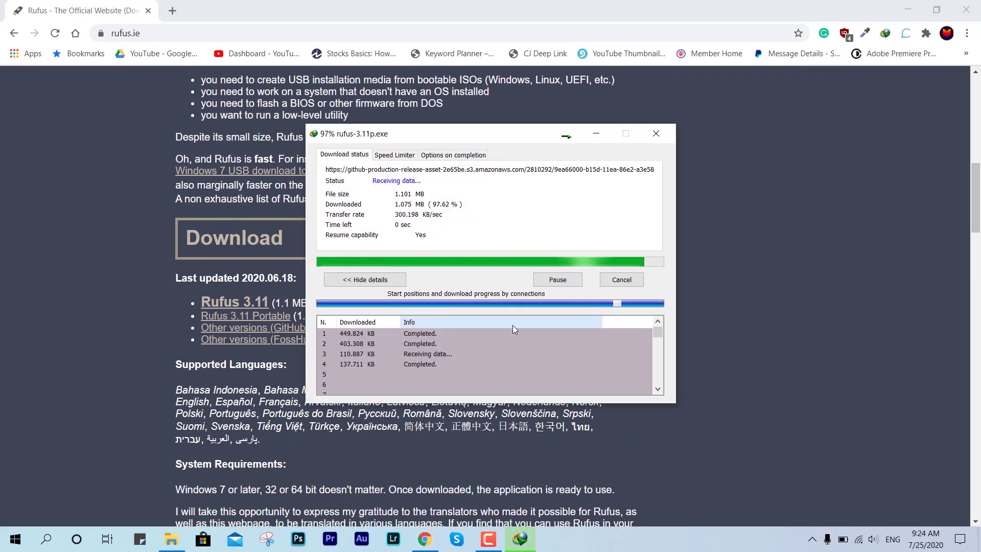
- Run the downloaded Rufus, allow online update checks, and close Chrome
click(399, 307)
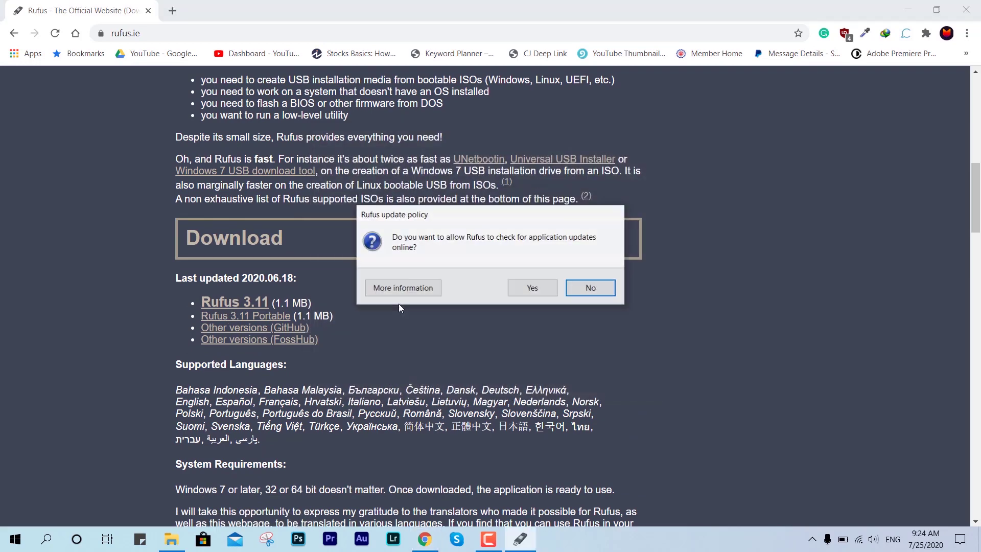
click(544, 288)
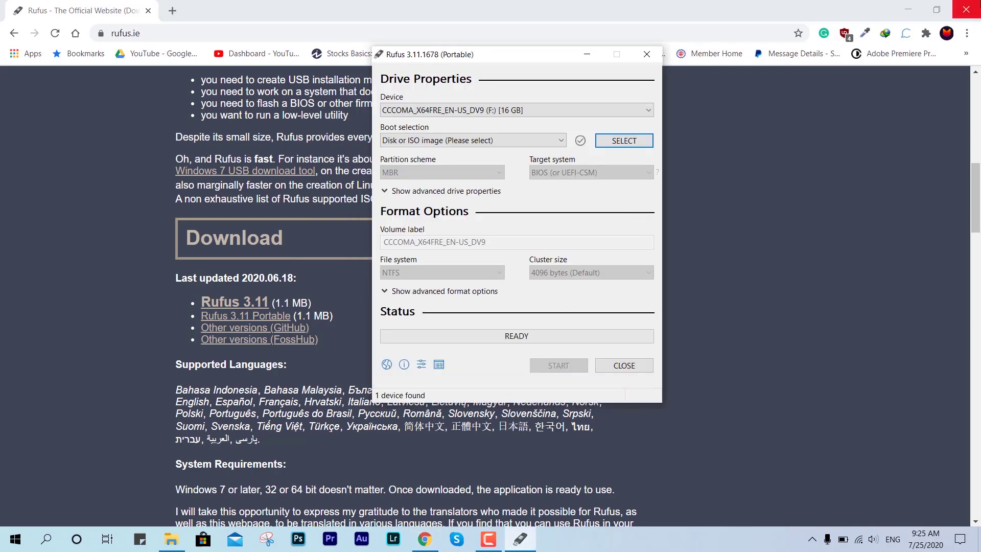
click(963, 10)
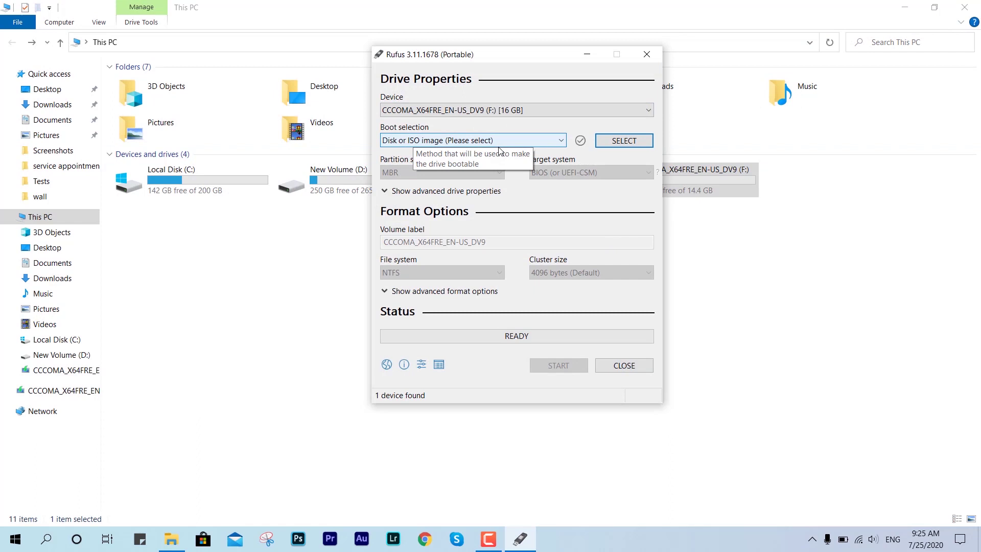
- Confirm USB drive F as the device and keep 'Disk or ISO image' boot selection
click(495, 107)
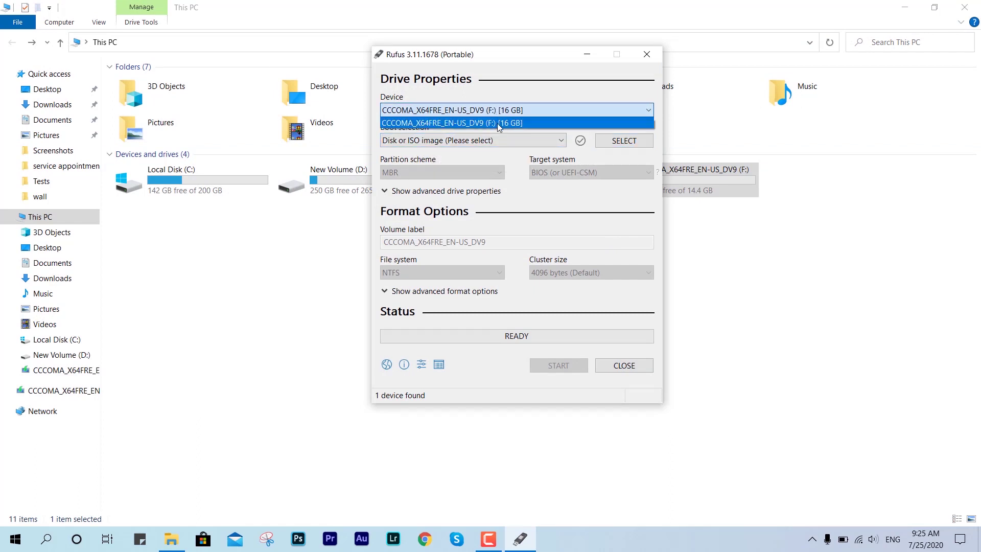
click(511, 139)
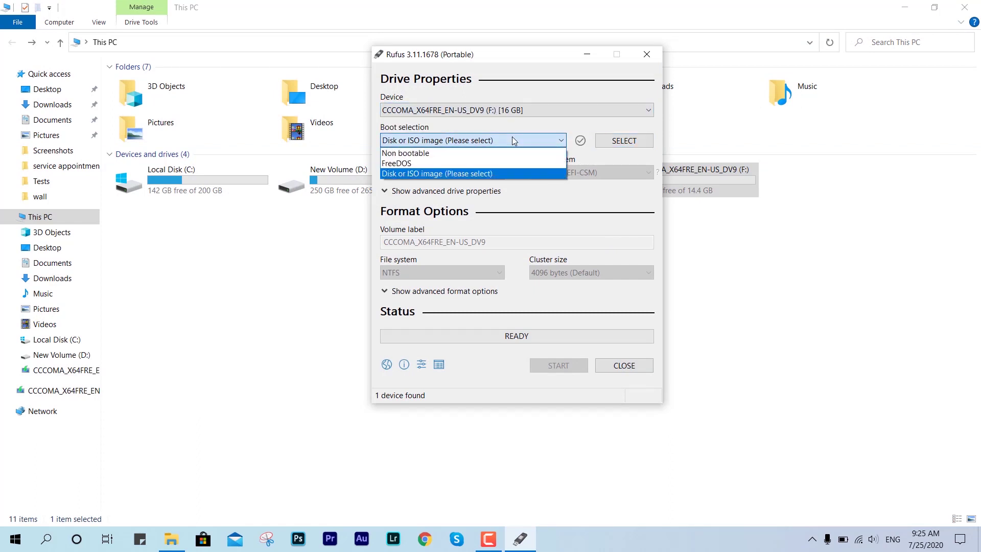
click(513, 141)
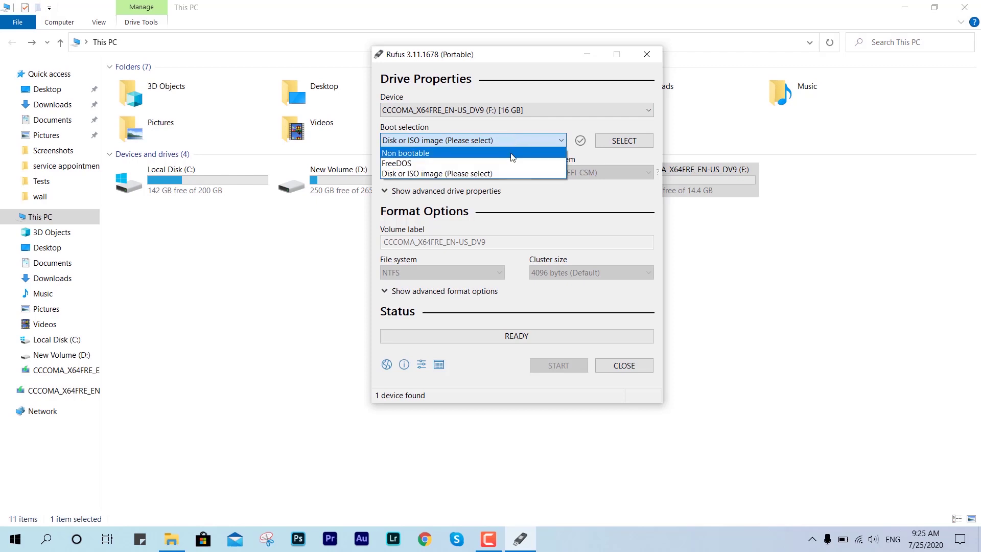
click(526, 174)
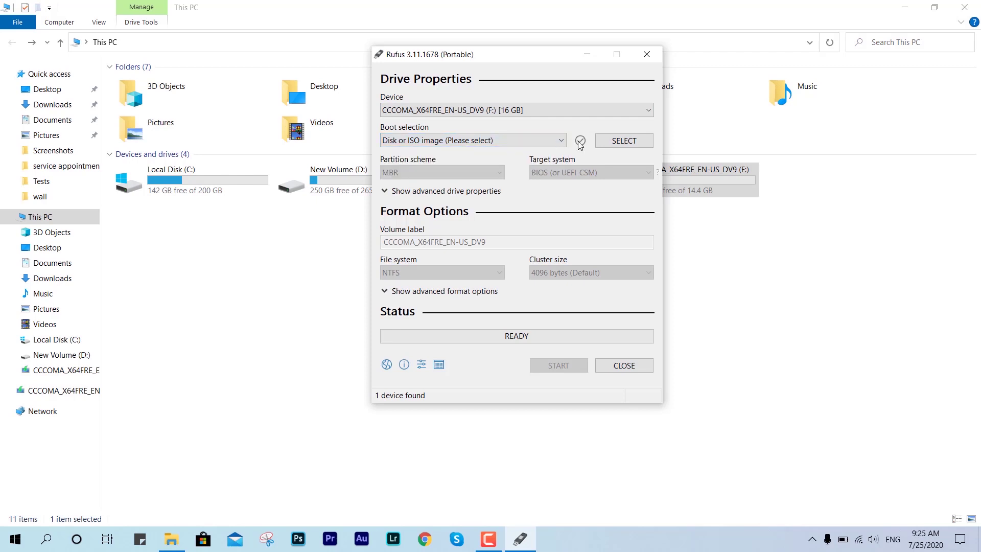
- Select Win10_2004_English_x64 from Downloads as the boot image
click(612, 146)
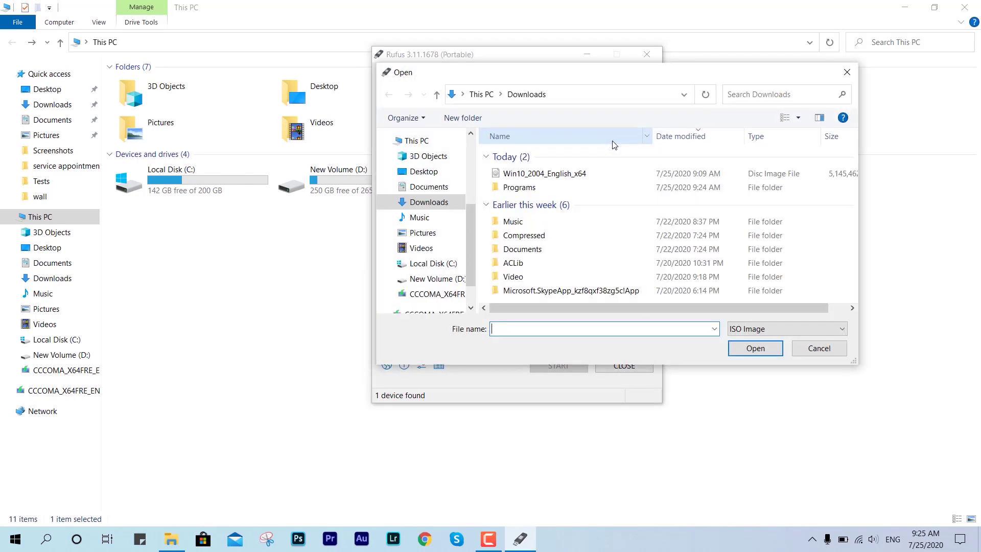
click(510, 174)
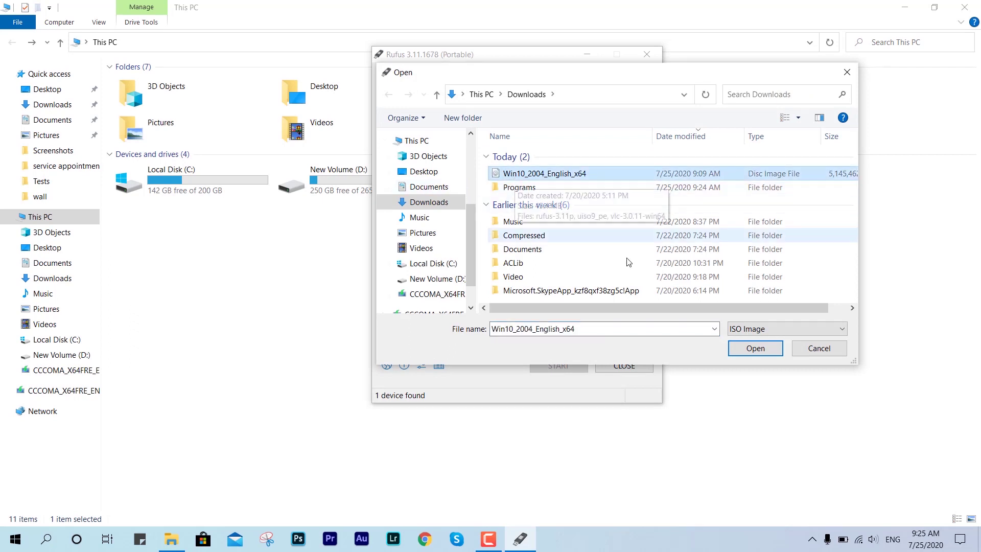
click(770, 351)
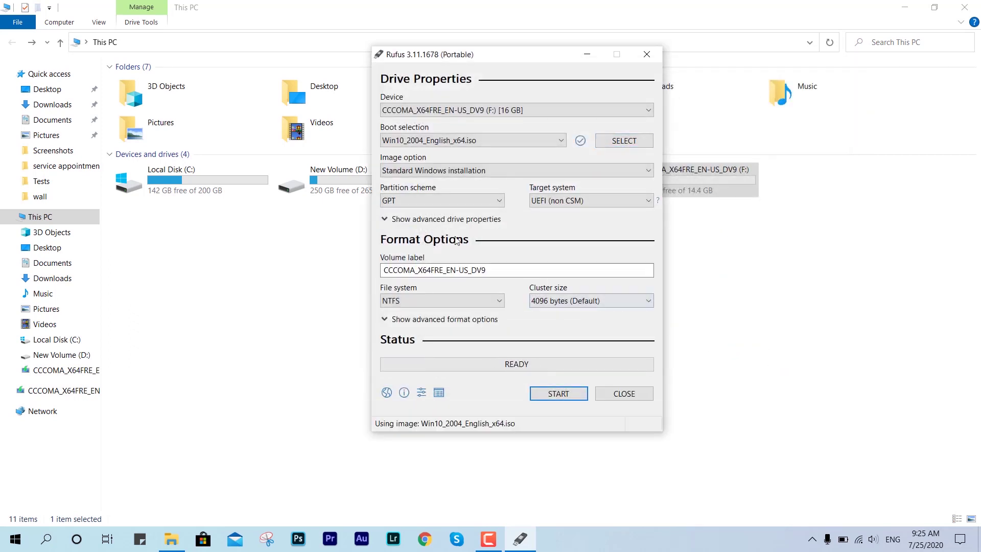
click(442, 173)
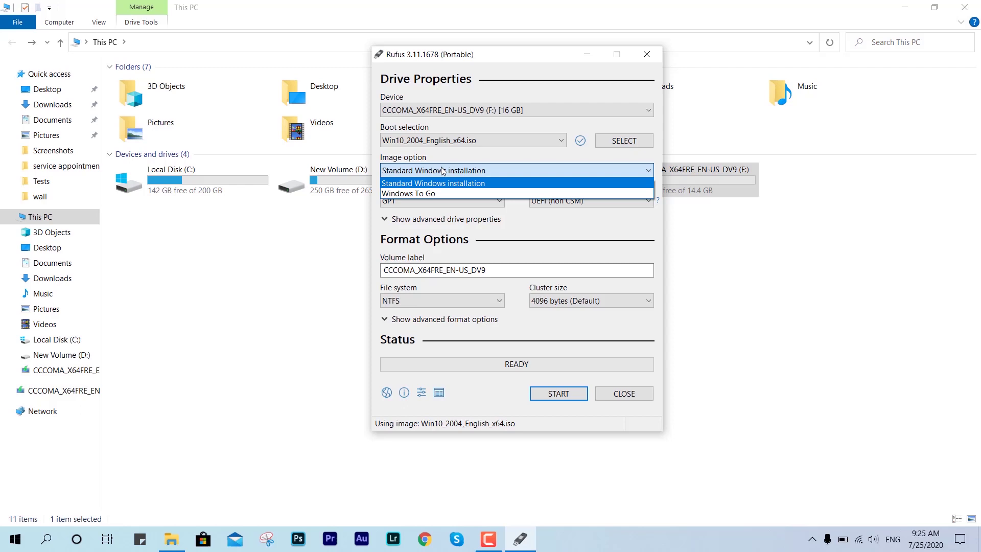
click(458, 172)
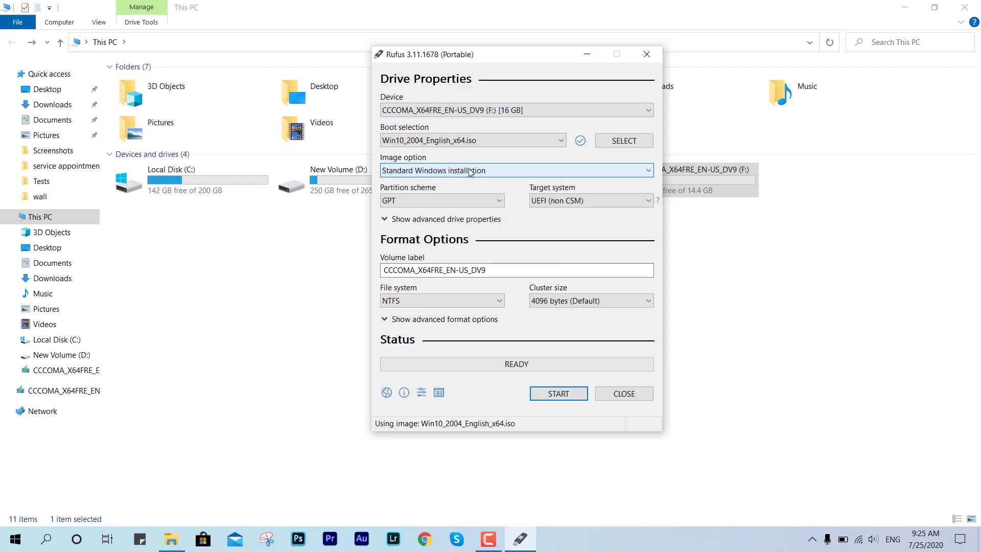
click(463, 199)
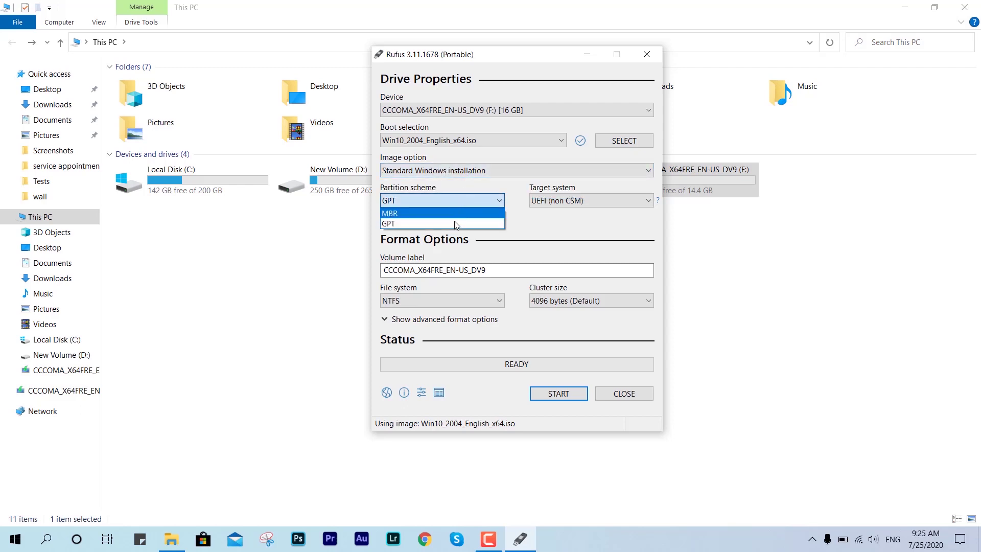
click(571, 226)
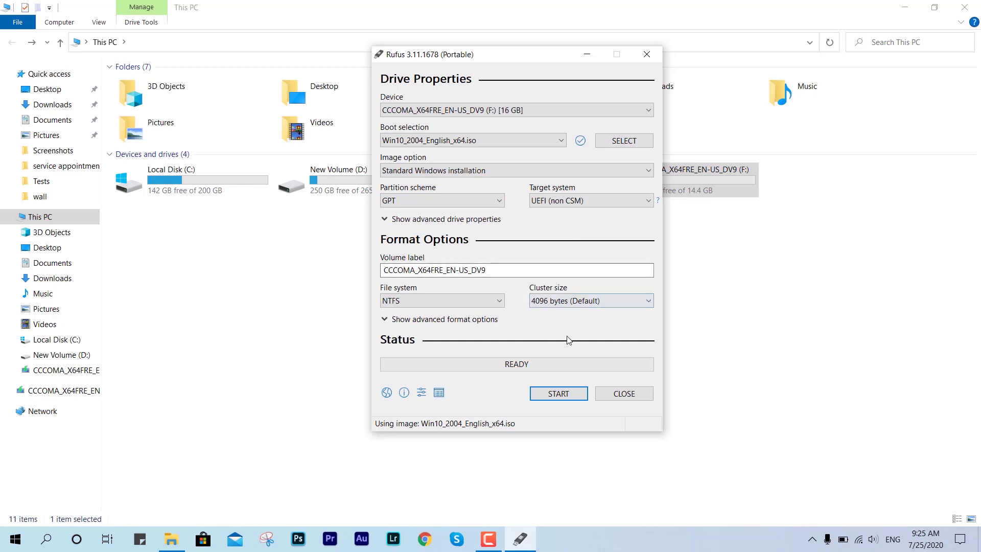
- Quick-format USB drive F (CCCOMA_X64FRE_EN-US_DV9) as NTFS, acknowledge completion, and return to Rufus
click(734, 232)
right_click(665, 184)
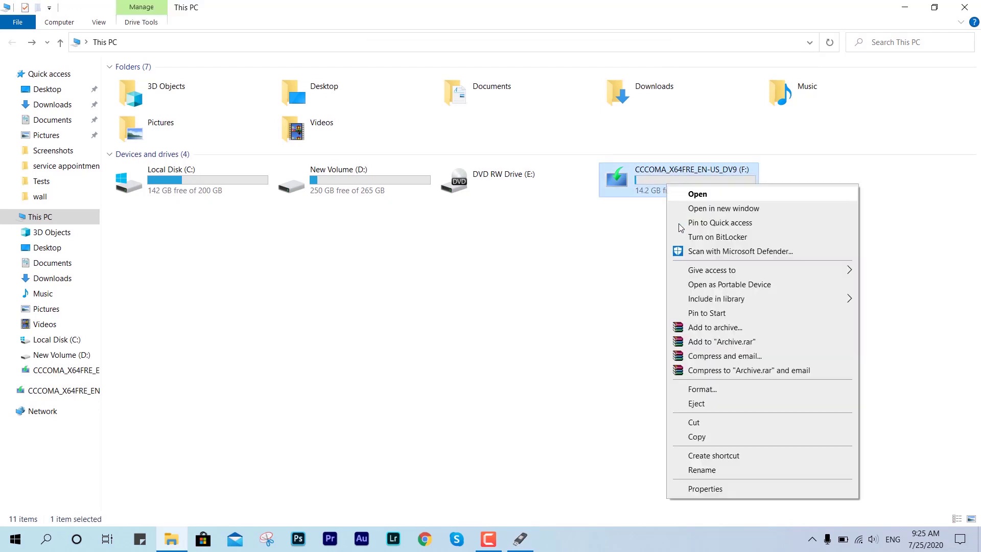
click(698, 388)
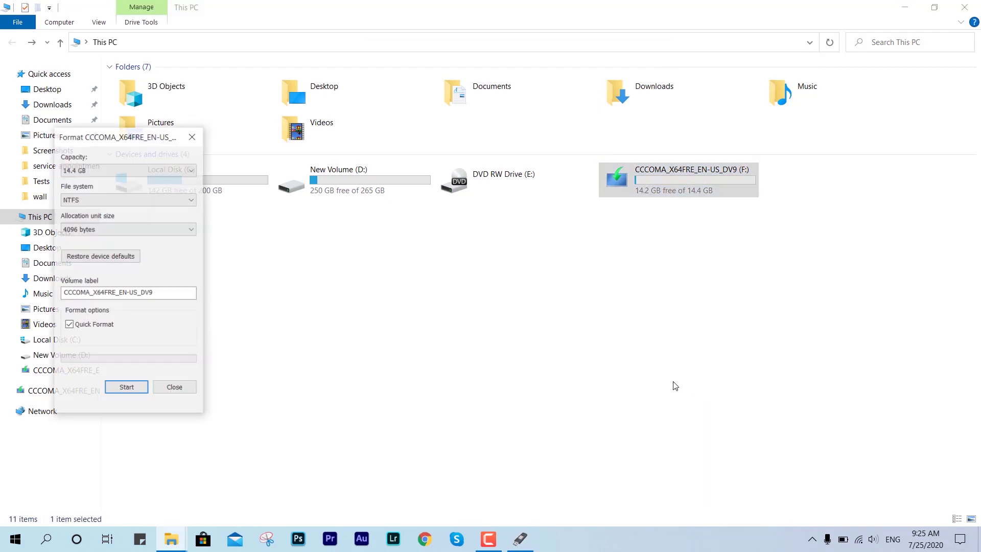
click(127, 388)
click(520, 273)
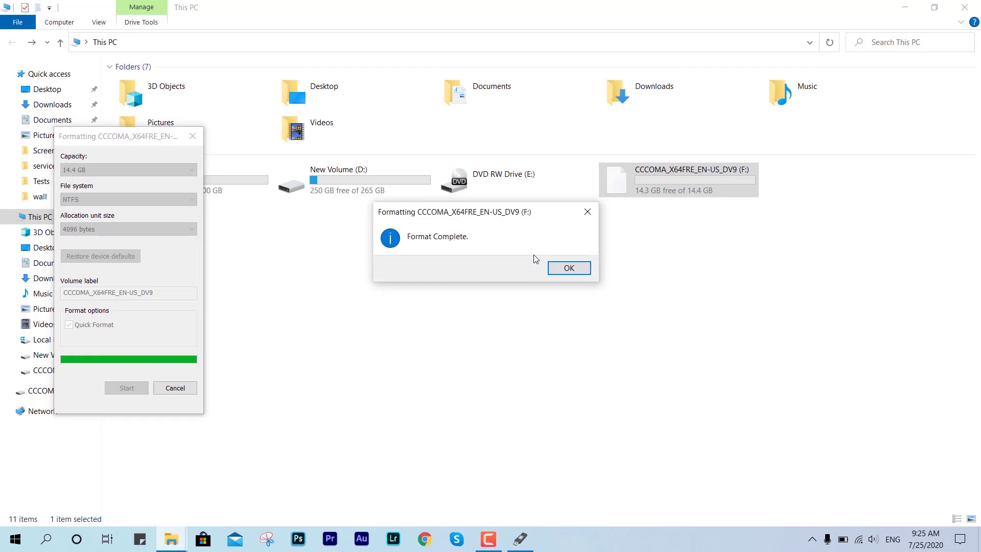
click(567, 267)
click(175, 388)
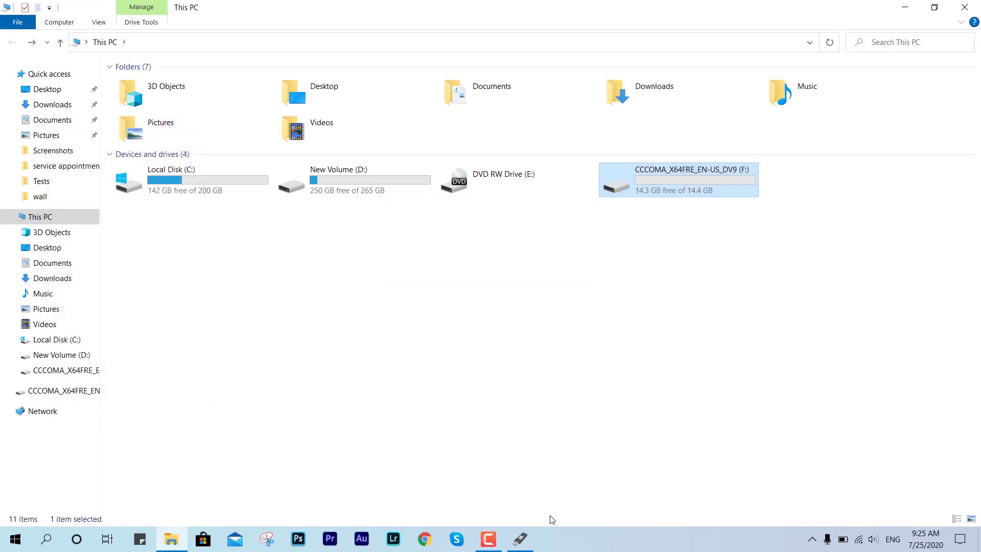
click(520, 540)
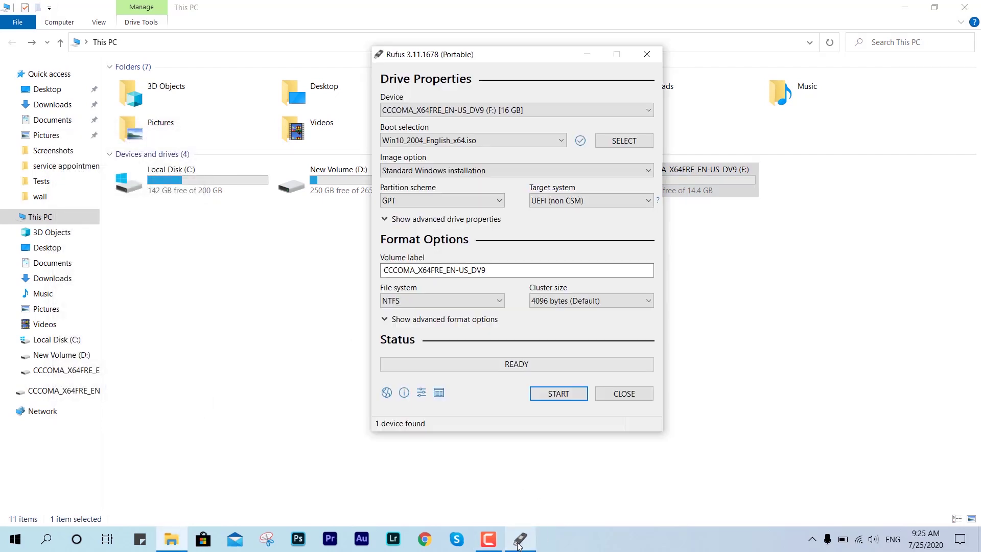
- Start the Rufus write, approve erasing drive F, dismiss the Secure Boot notice, and exit
click(551, 396)
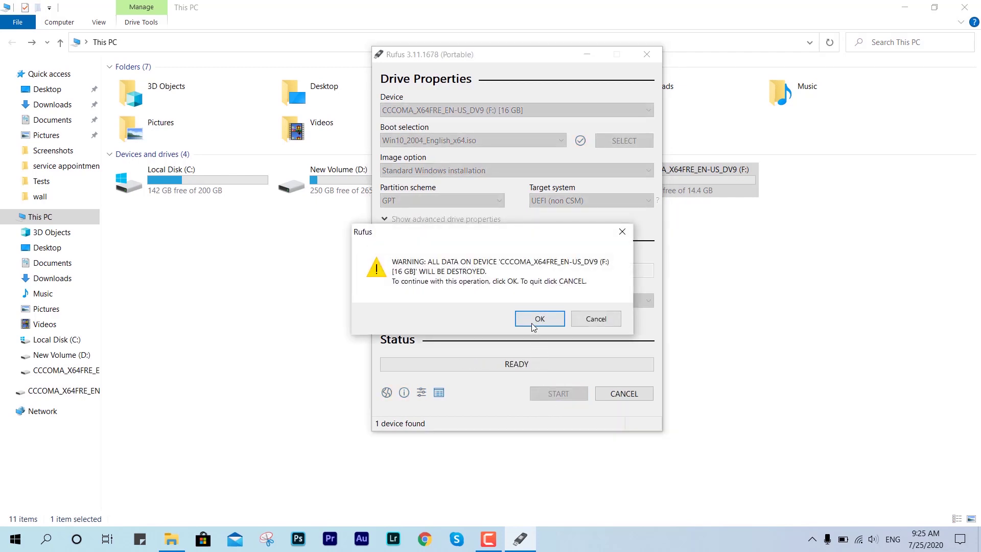
click(533, 325)
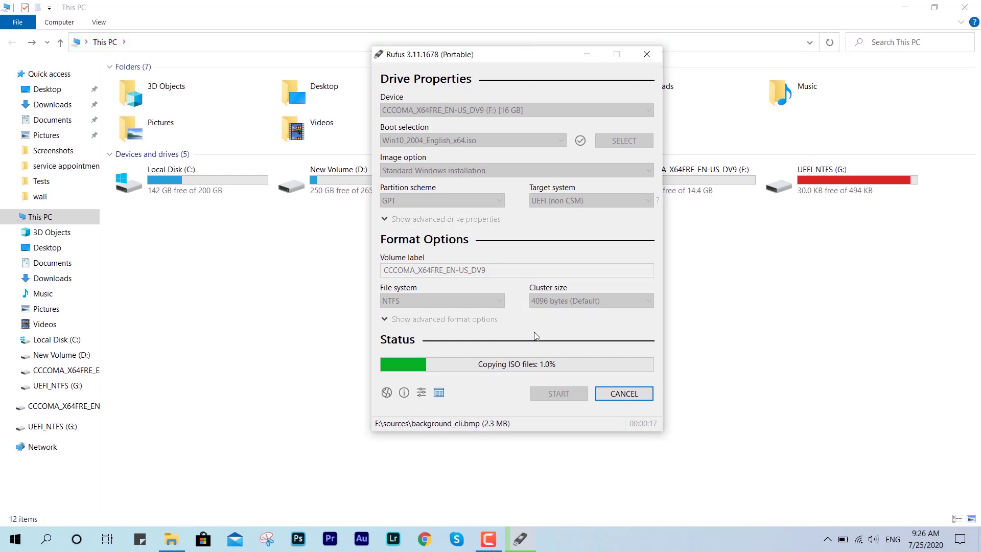
drag(555, 60, 419, 63)
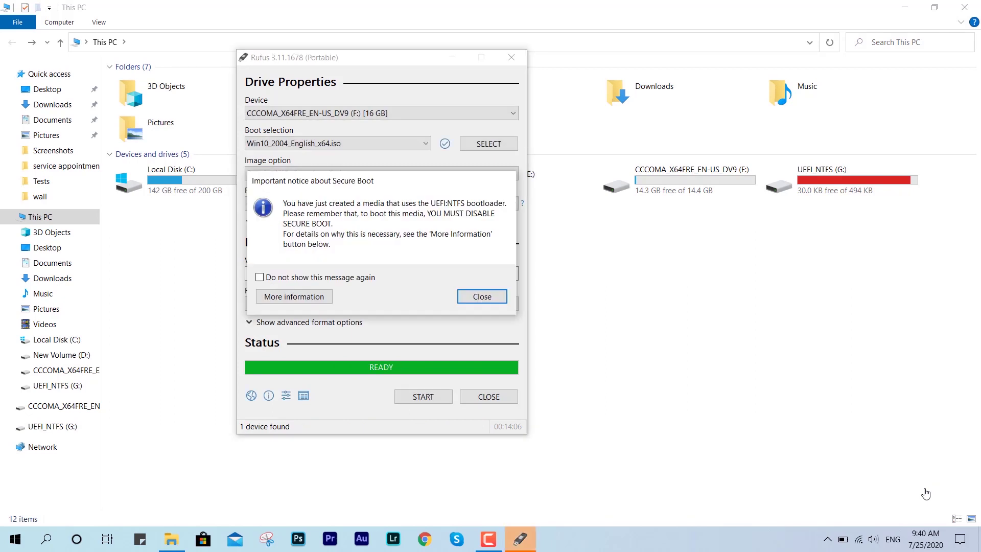
click(482, 296)
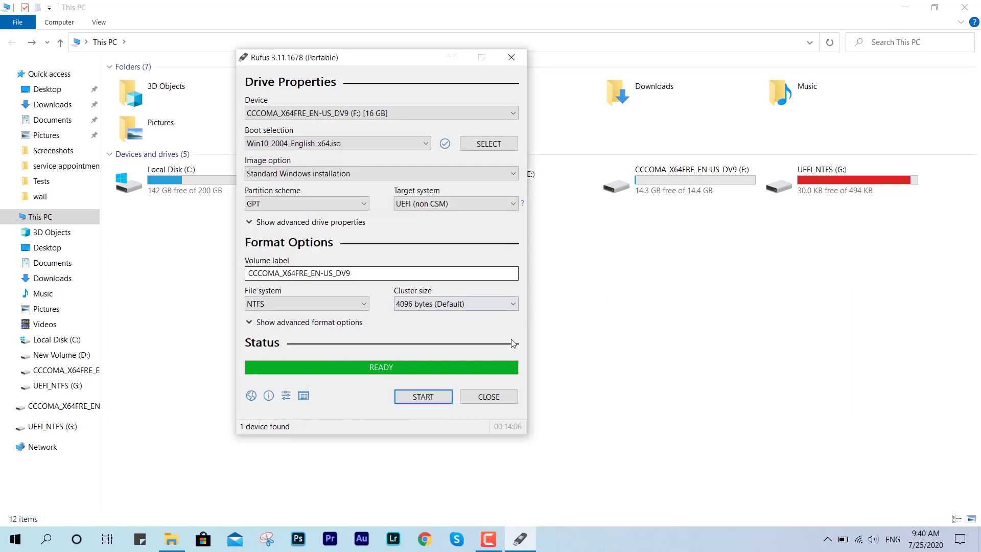
click(503, 397)
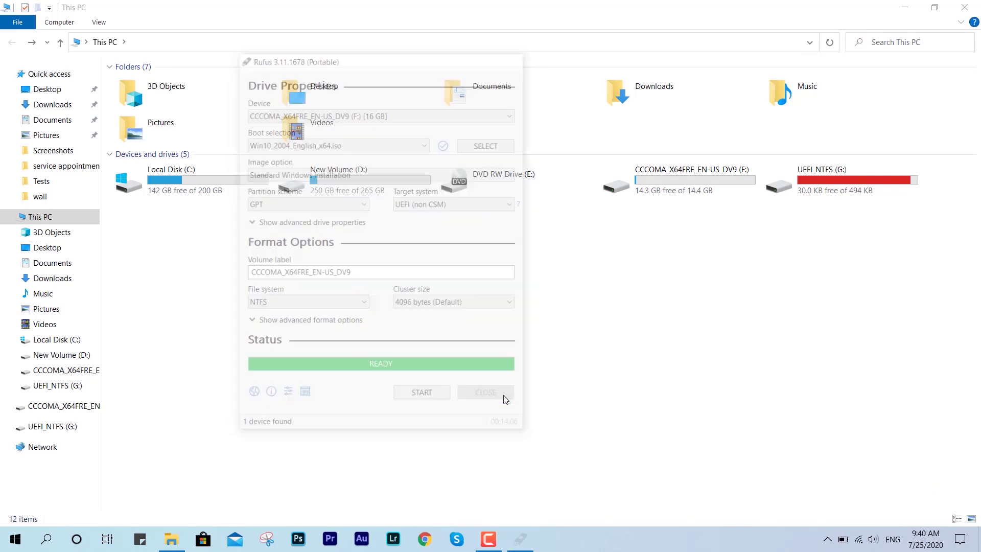
- Refresh This PC, then confirm drive F's eight items total 4.90 GB in Properties
click(829, 42)
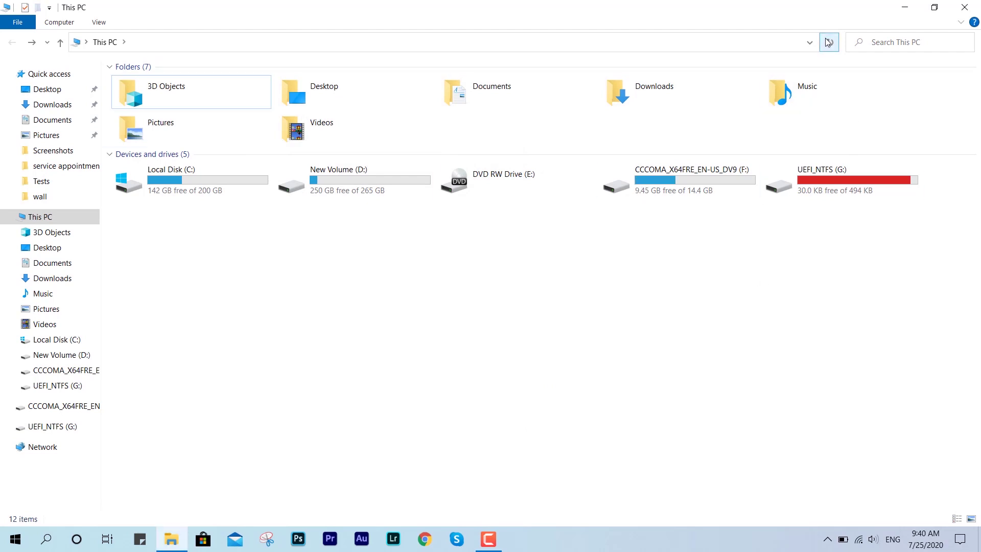
double_click(723, 191)
drag(422, 243, 347, 82)
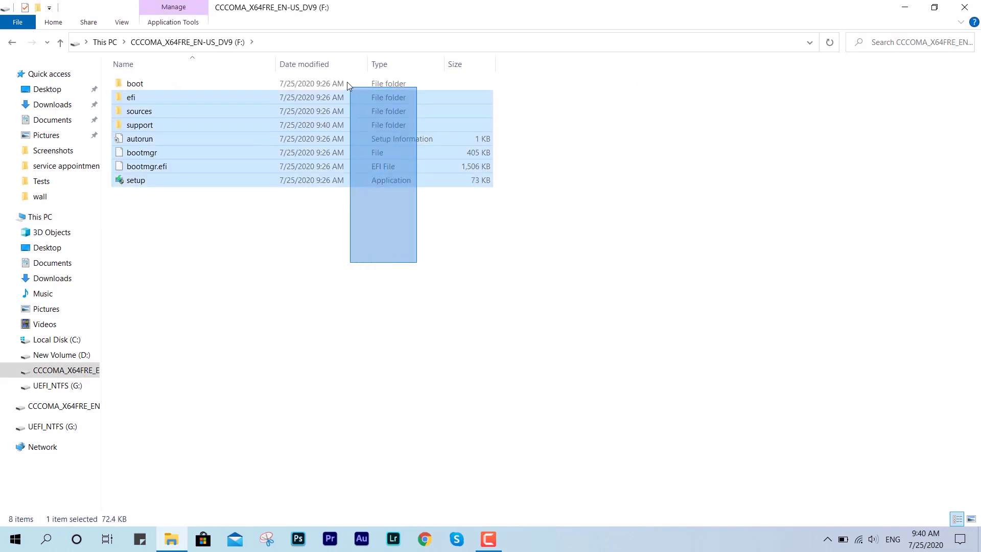
right_click(306, 154)
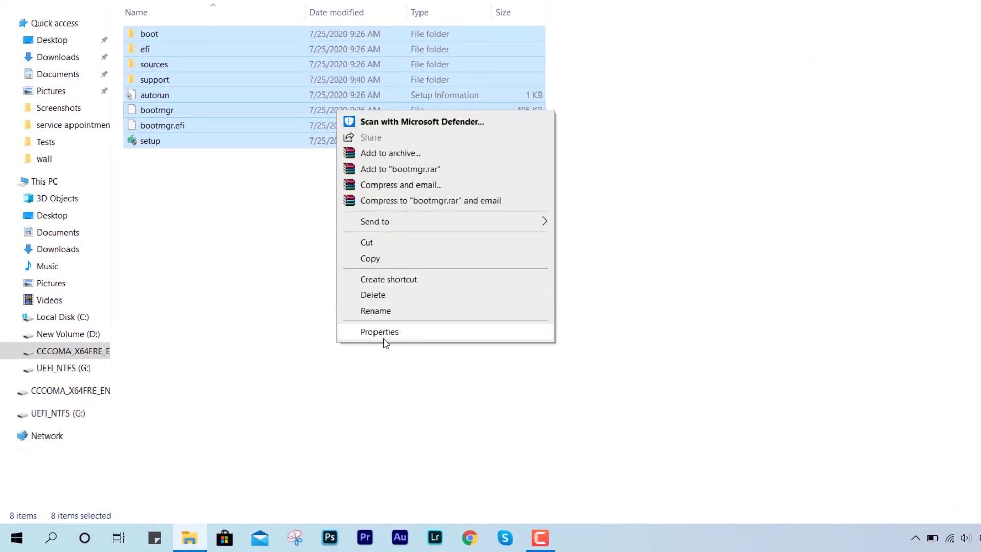
click(379, 332)
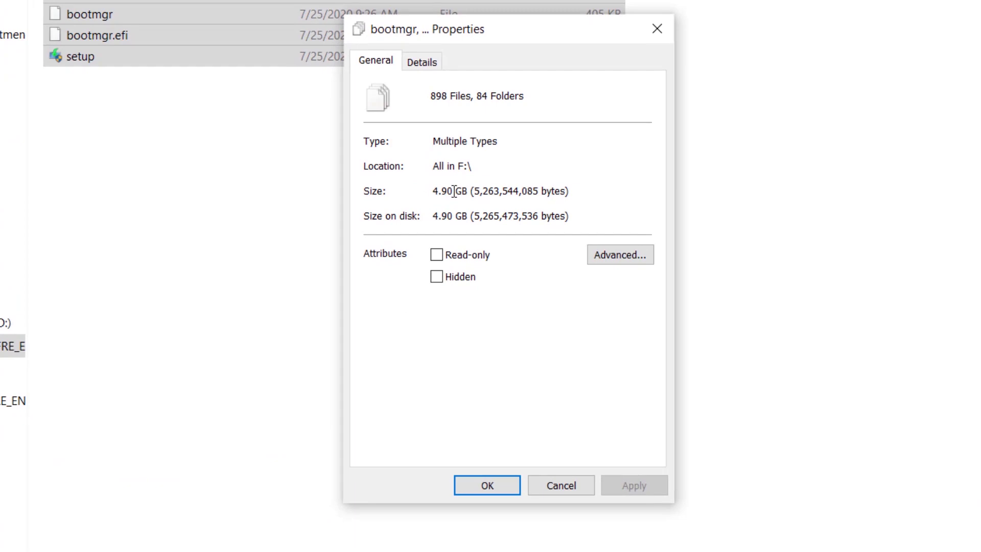
click(492, 483)
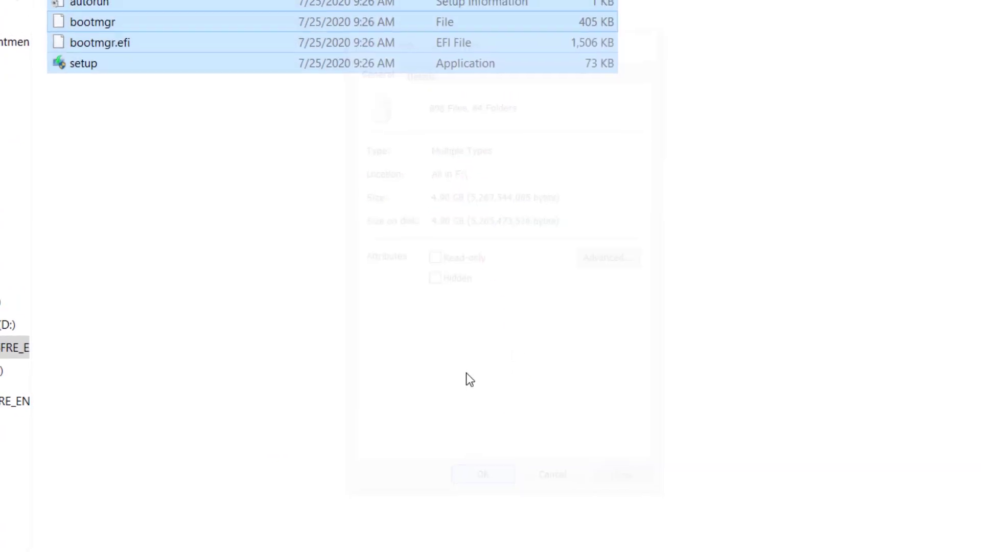
- Go back to This PC and reopen drive F CCCOMA_X64FRE_EN-US_DV9
click(13, 42)
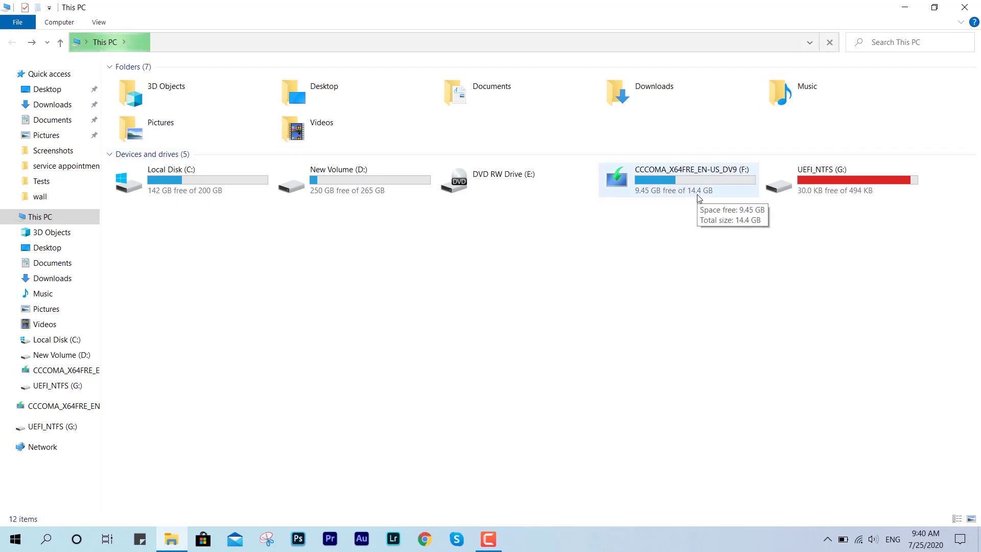
double_click(697, 199)
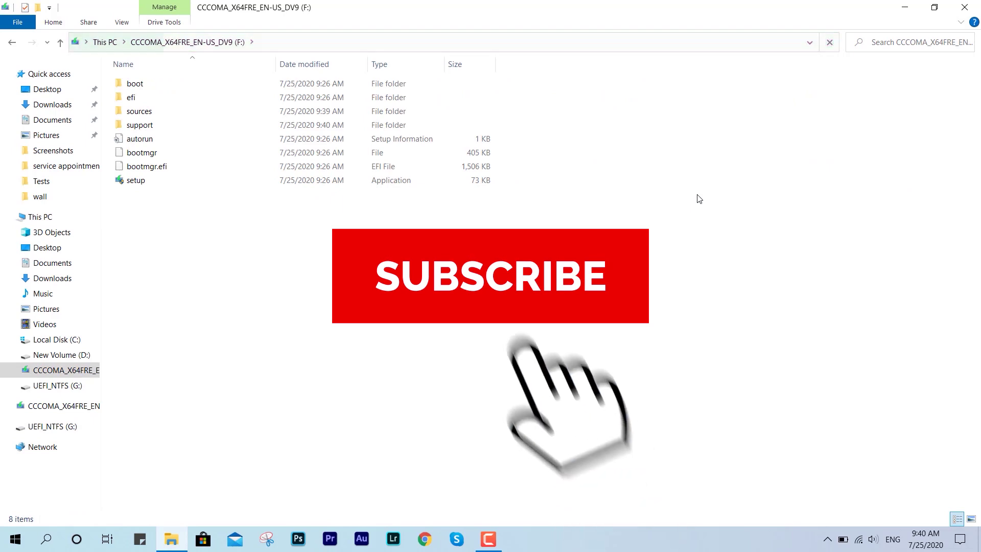